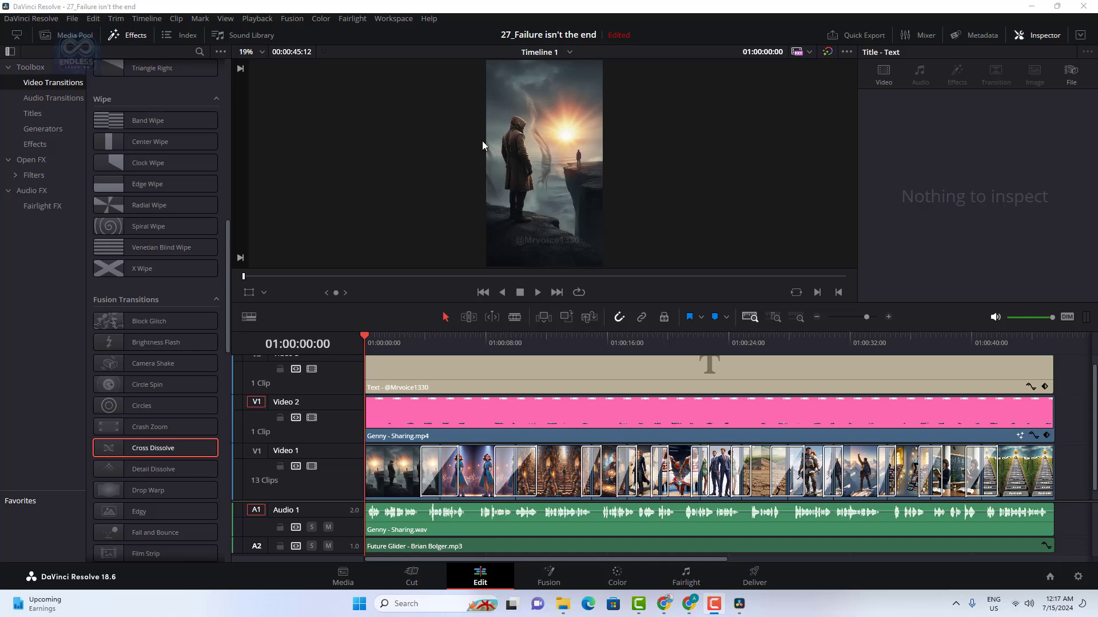
- Play the Embrace Failure V001 render from the outputs folder, then close the player
left_click(563, 604)
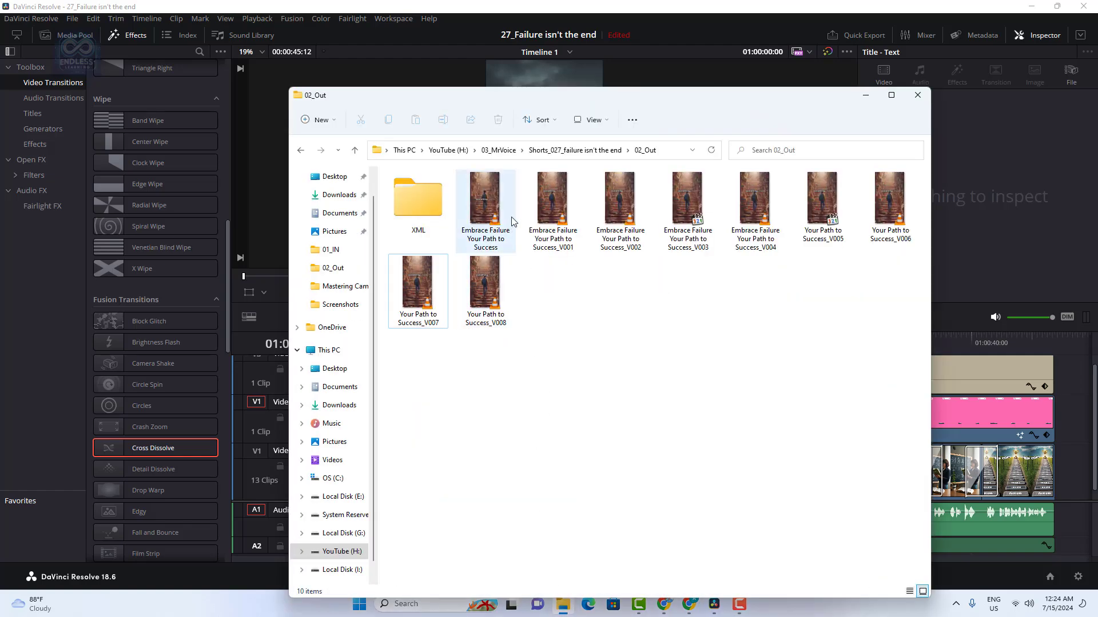
double_click(552, 206)
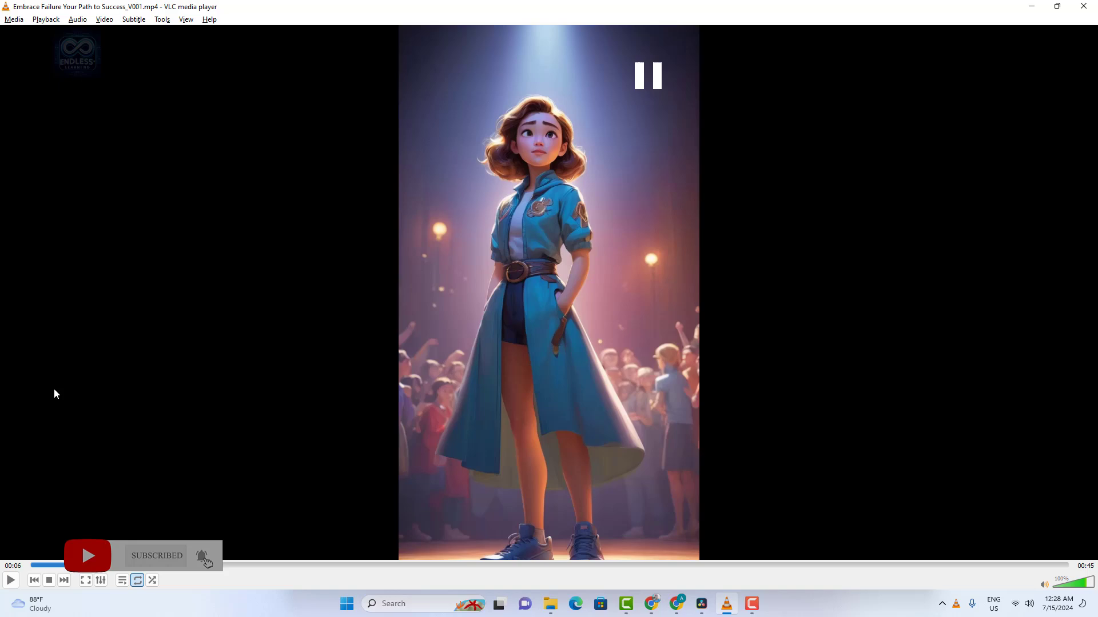
left_click(1032, 7)
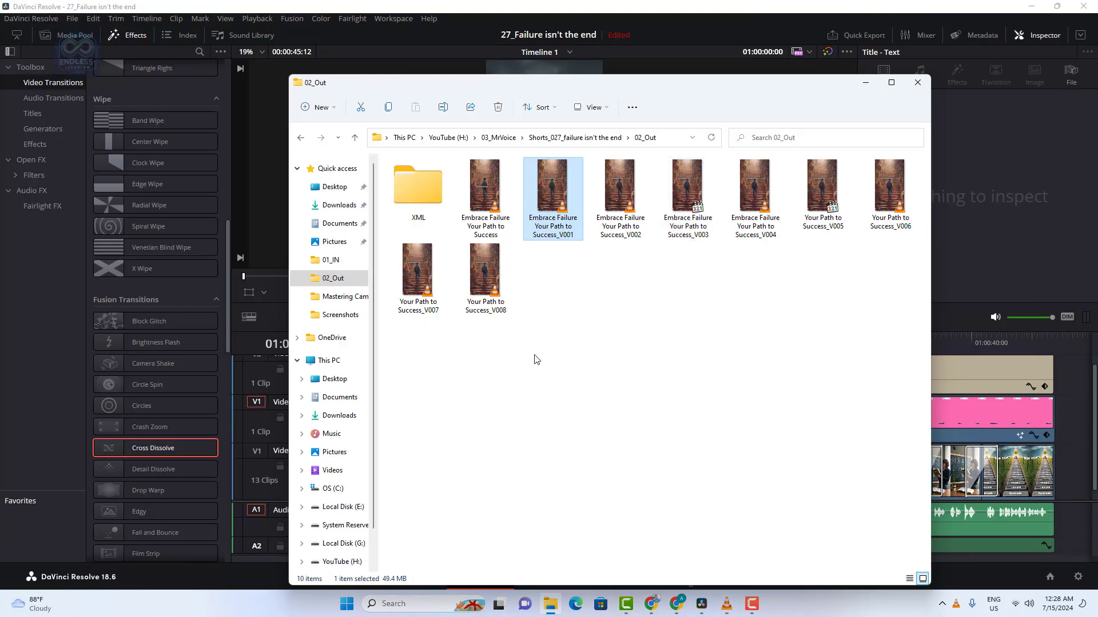
- Play the timeline and pause at 01:00:08:21 on the 'Every time' subtitle
left_click(1063, 376)
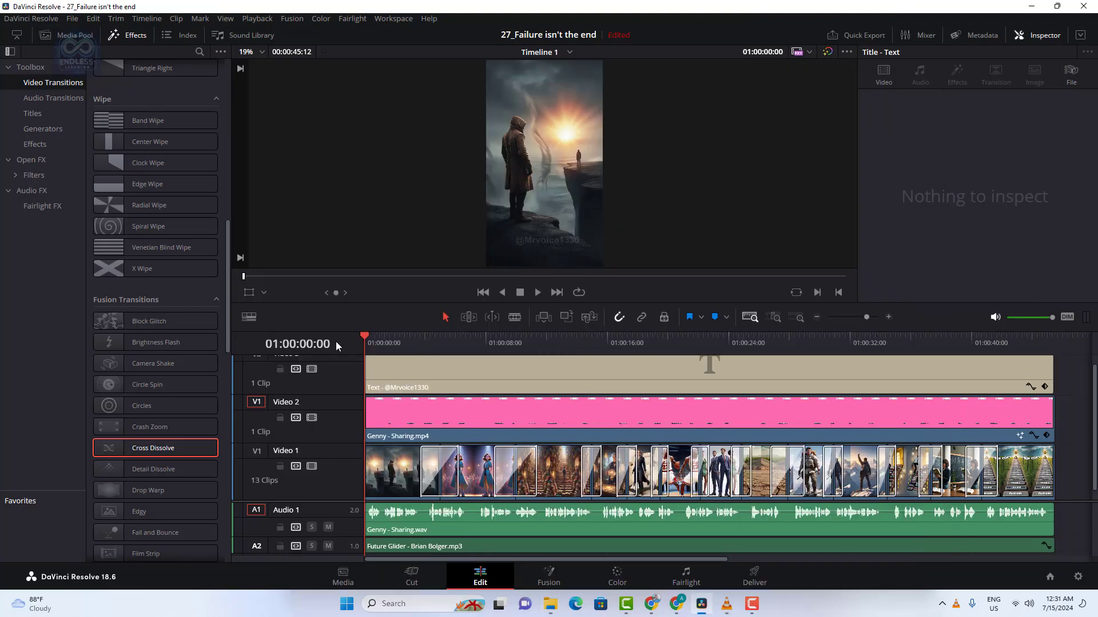
key("space")
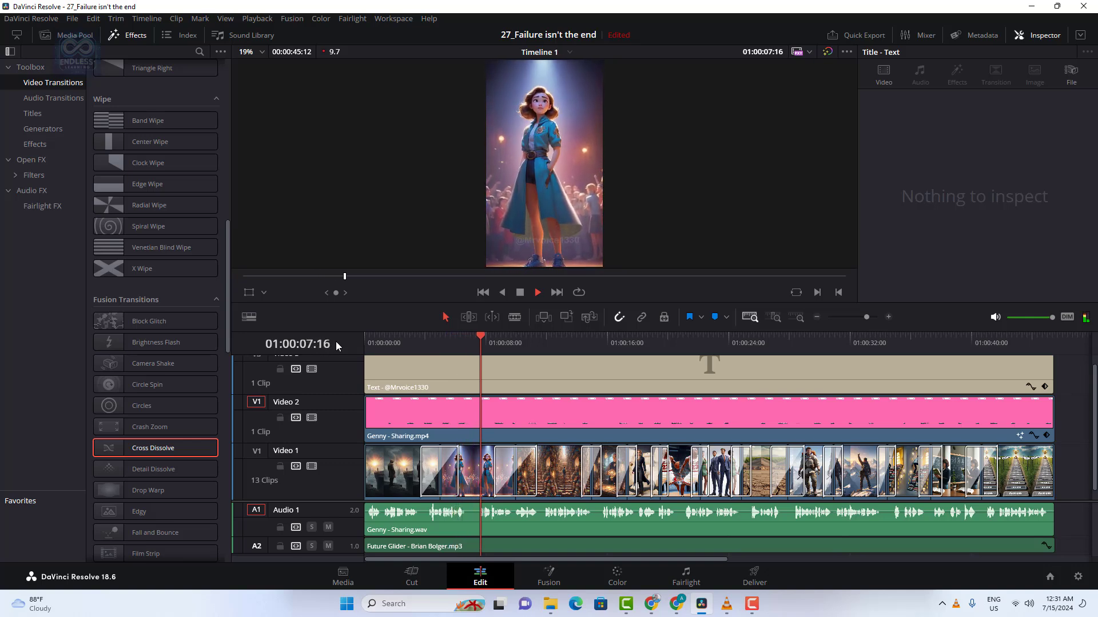
key("space")
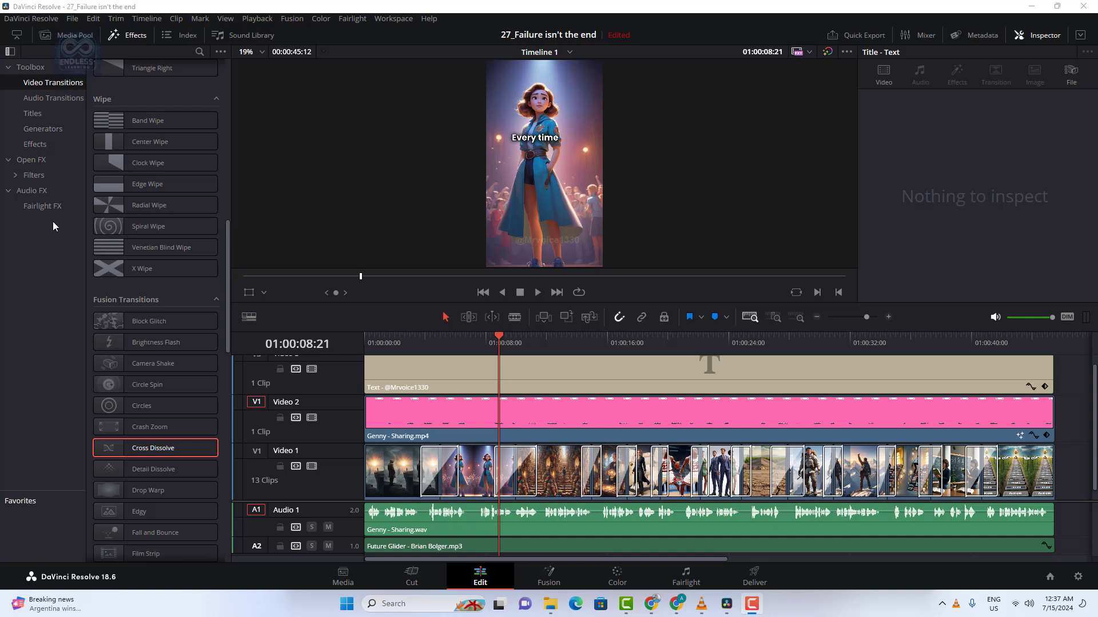
left_click(31, 18)
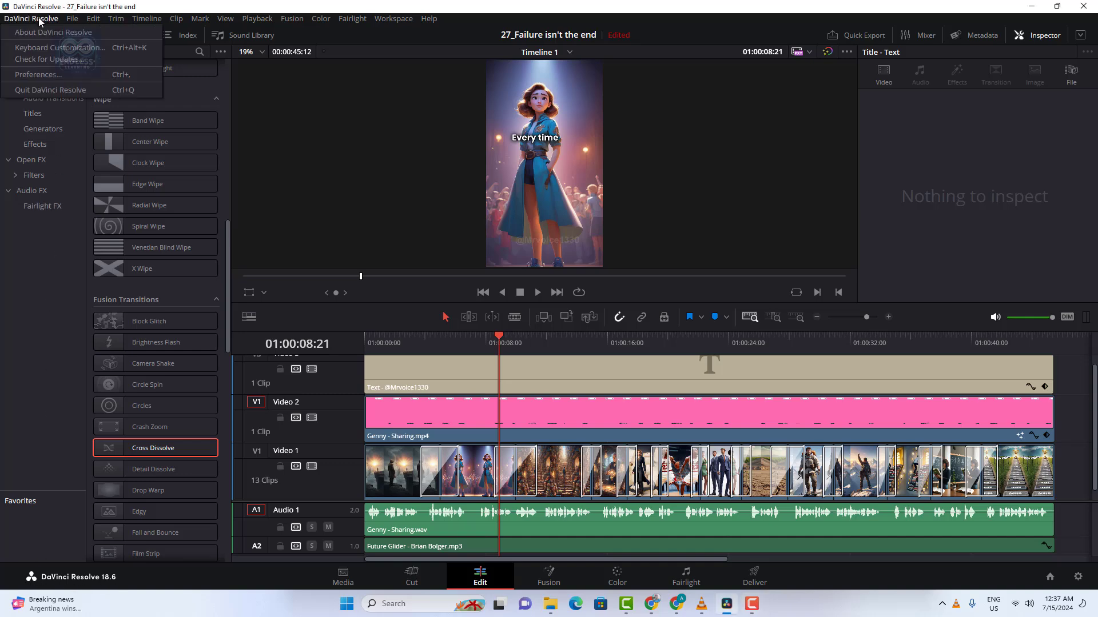
left_click(45, 60)
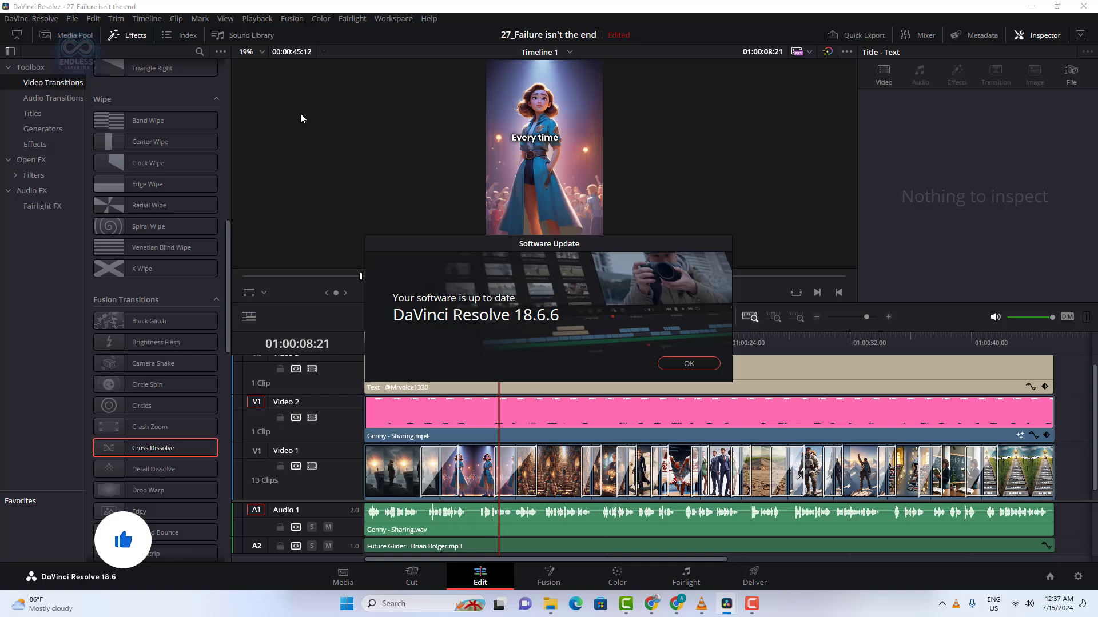
left_click(698, 364)
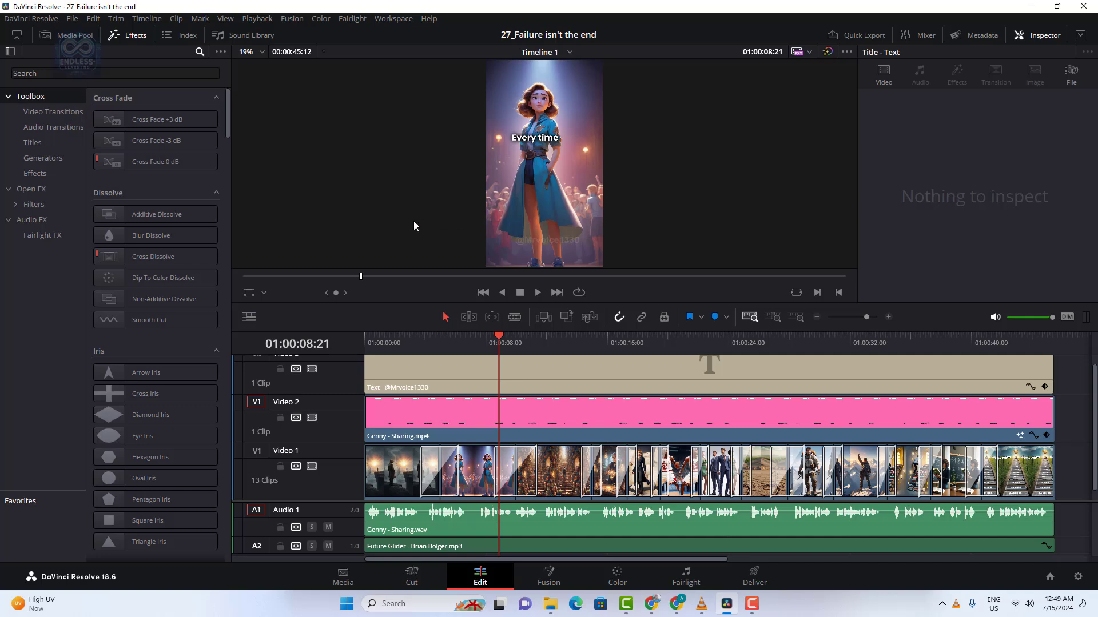
- Apply Resolve FX Revival Deflicker from Open FX to the person-standing image clip on Video 1
left_click(51, 192)
left_click(130, 72)
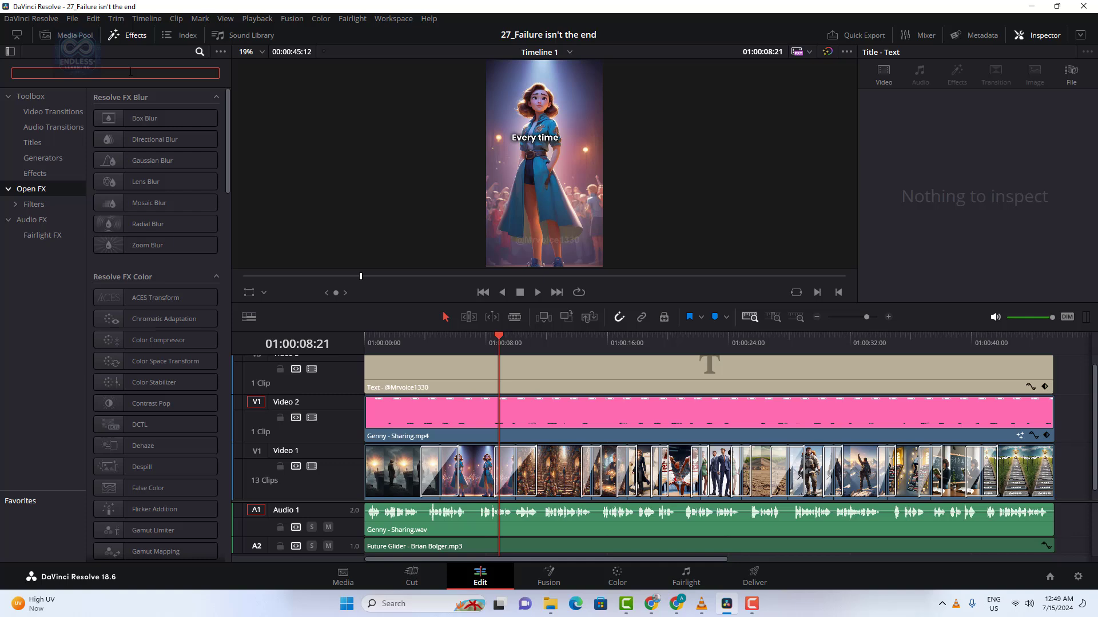
type("deflicker")
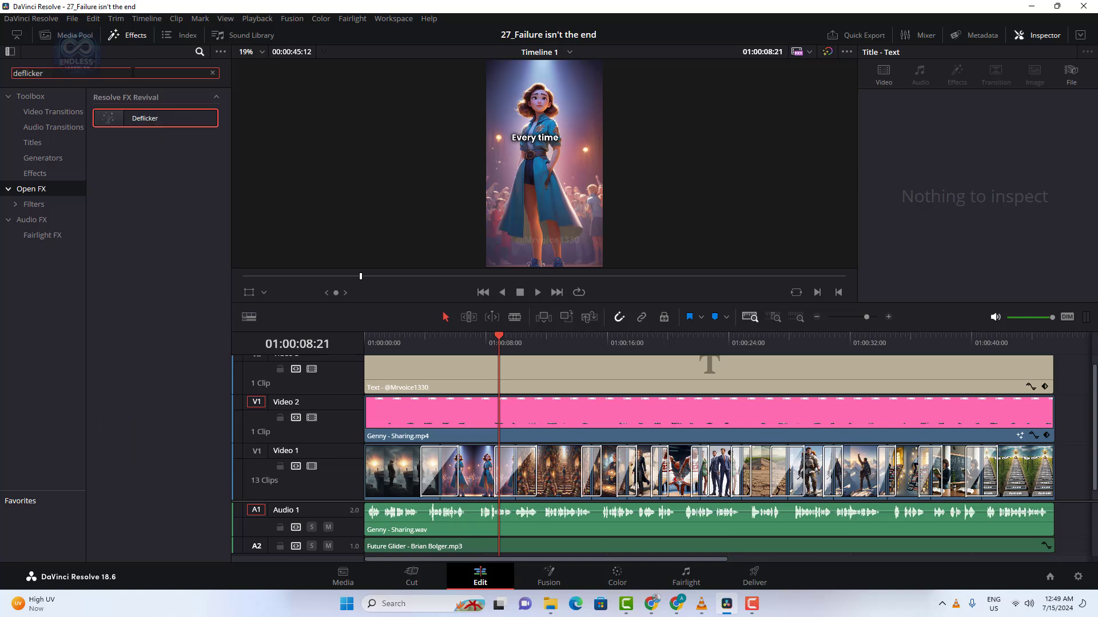
left_click(108, 120)
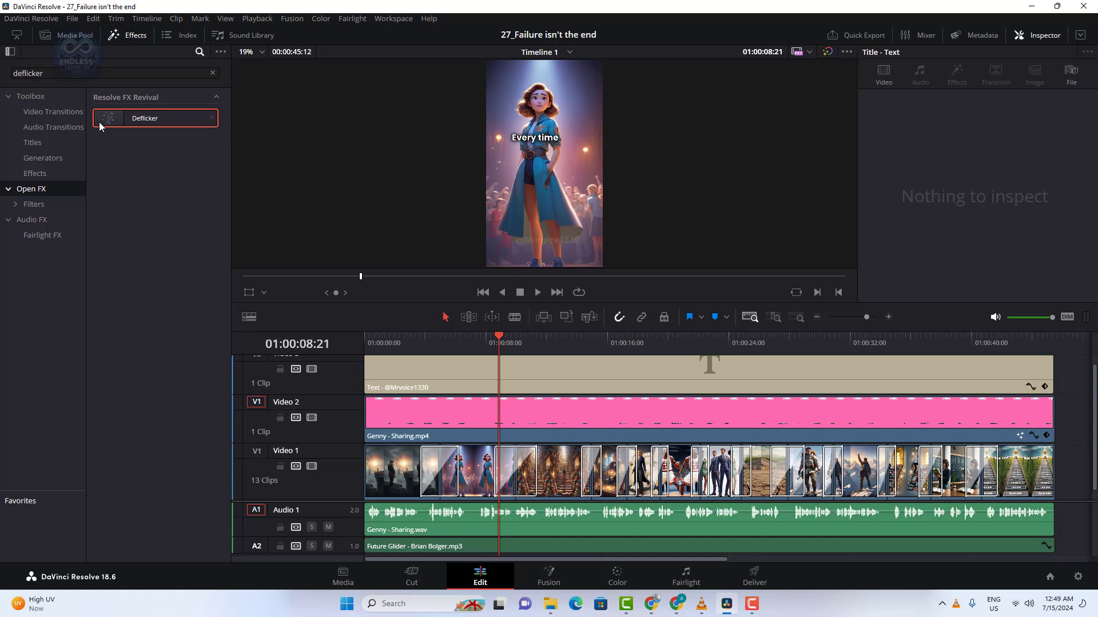
left_click(480, 479)
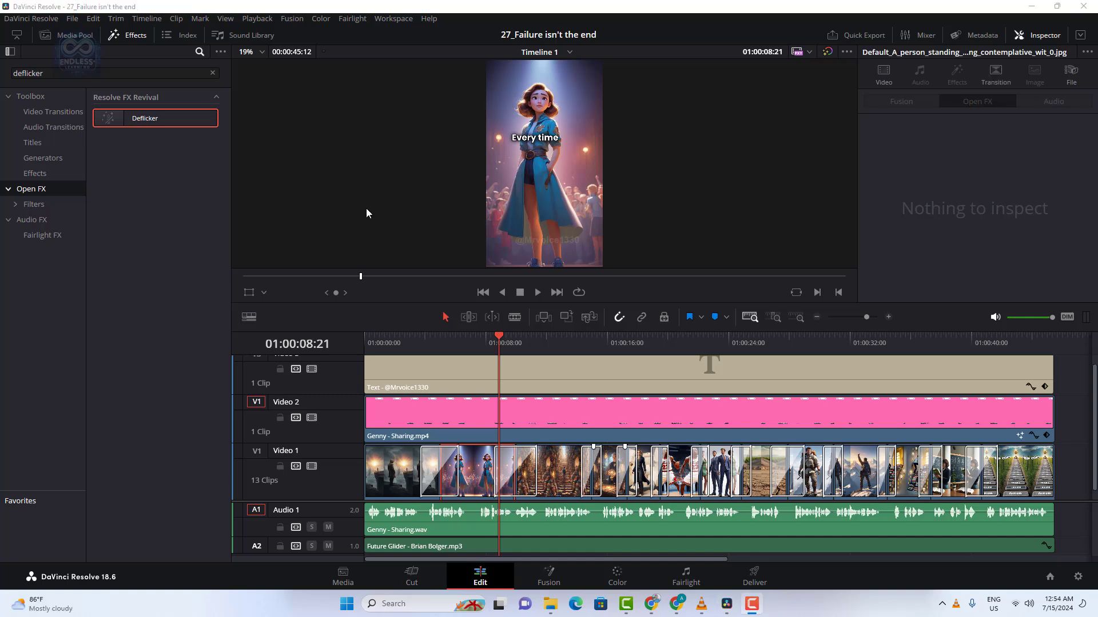
- On the Deliver page, set QuickTime format at 24 fps, queue the job and render all
left_click(755, 576)
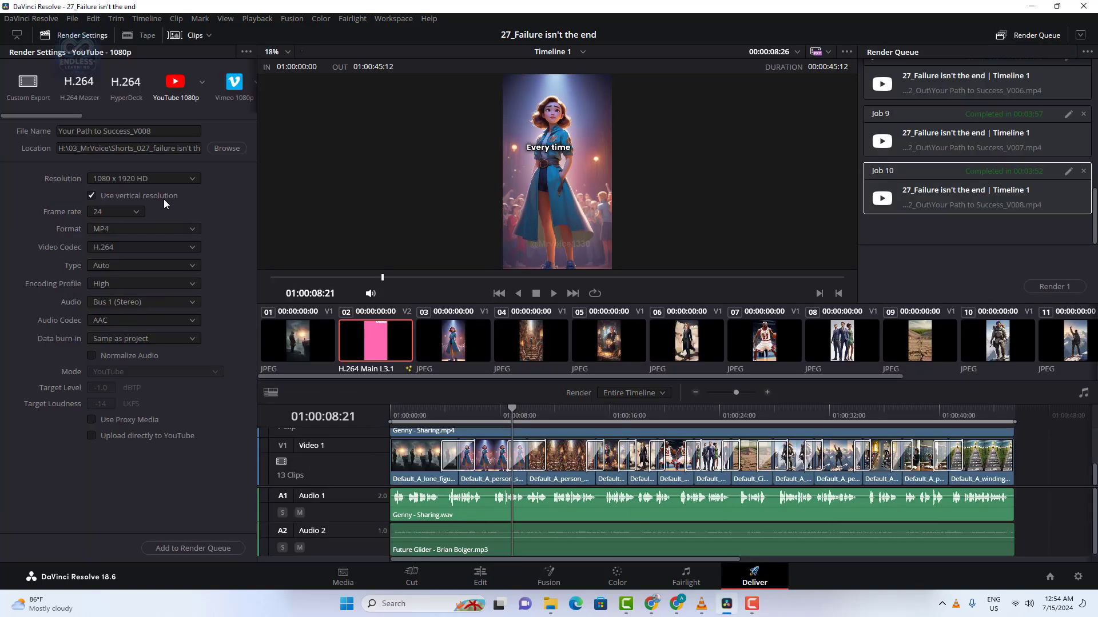
left_click(123, 229)
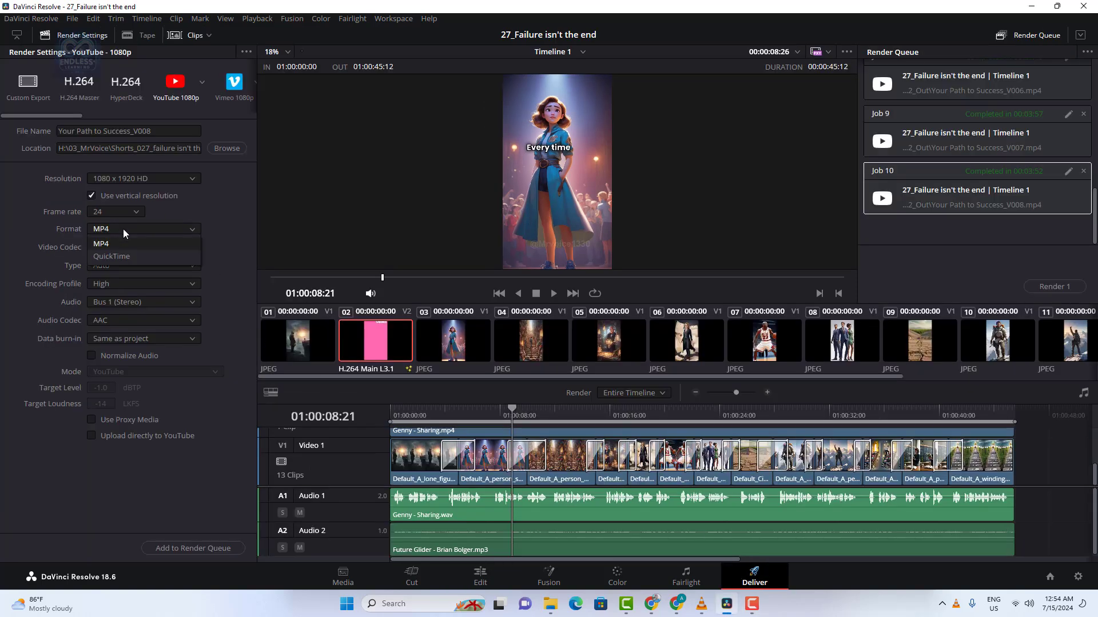
left_click(118, 257)
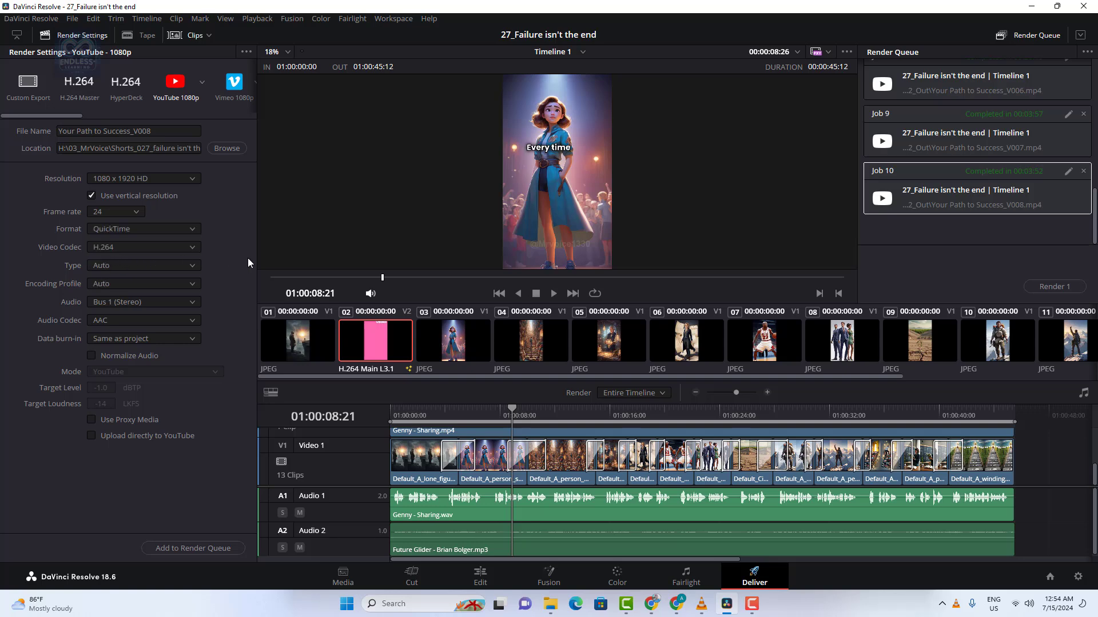
left_click(117, 212)
left_click(205, 219)
left_click(193, 547)
left_click(1054, 287)
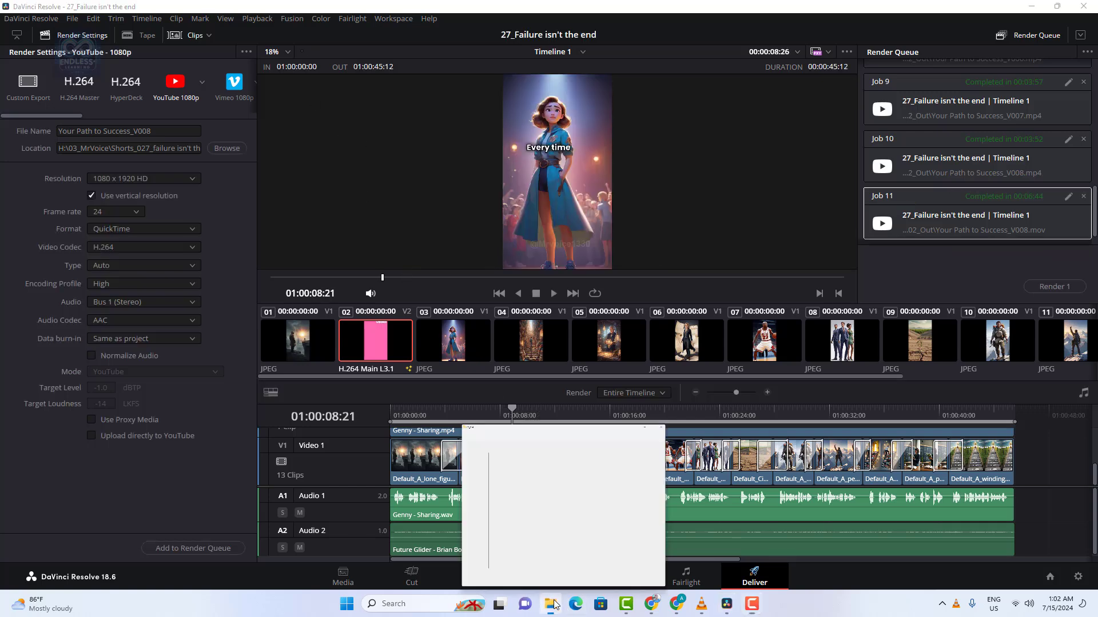
- Play Your Path to Success_V008 from 02_Out in VLC, pausing near eight seconds
left_click(554, 604)
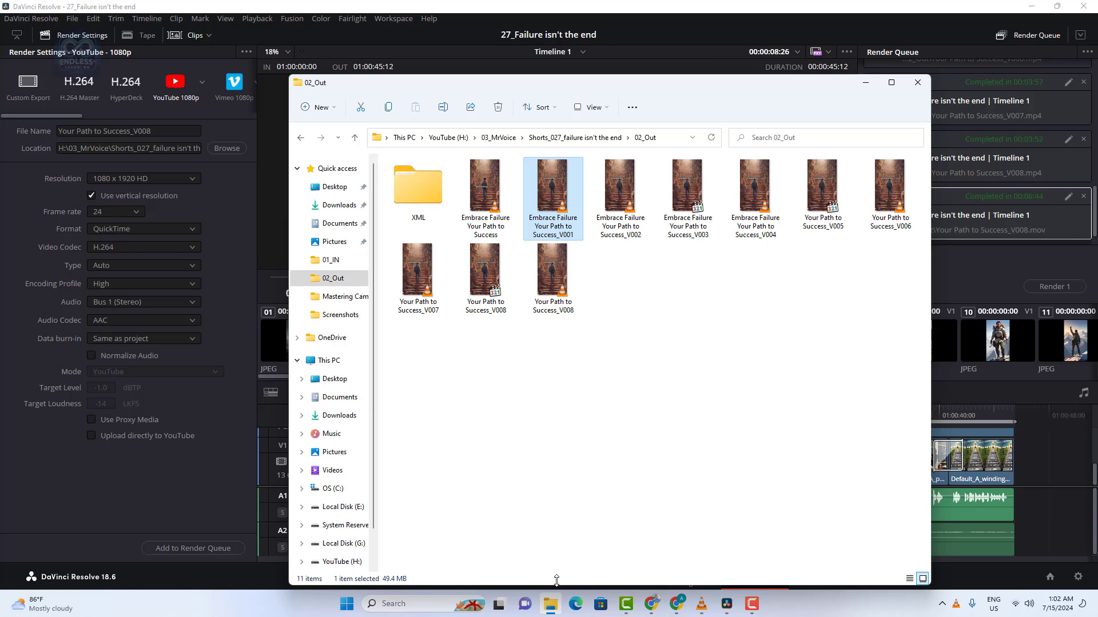
left_click(553, 275)
double_click(553, 274)
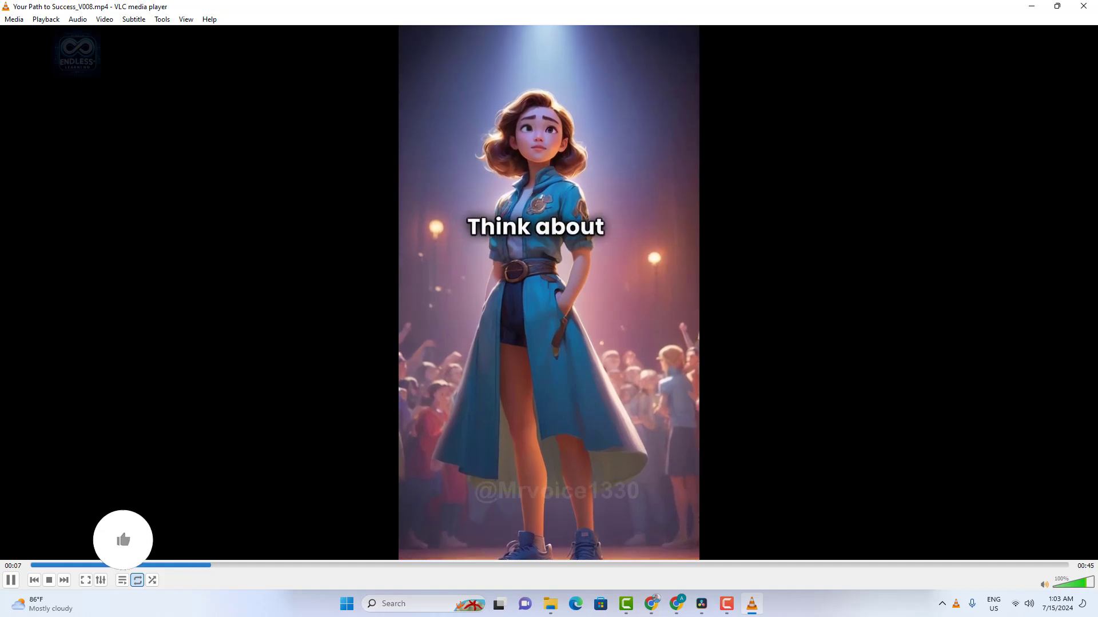
key("space")
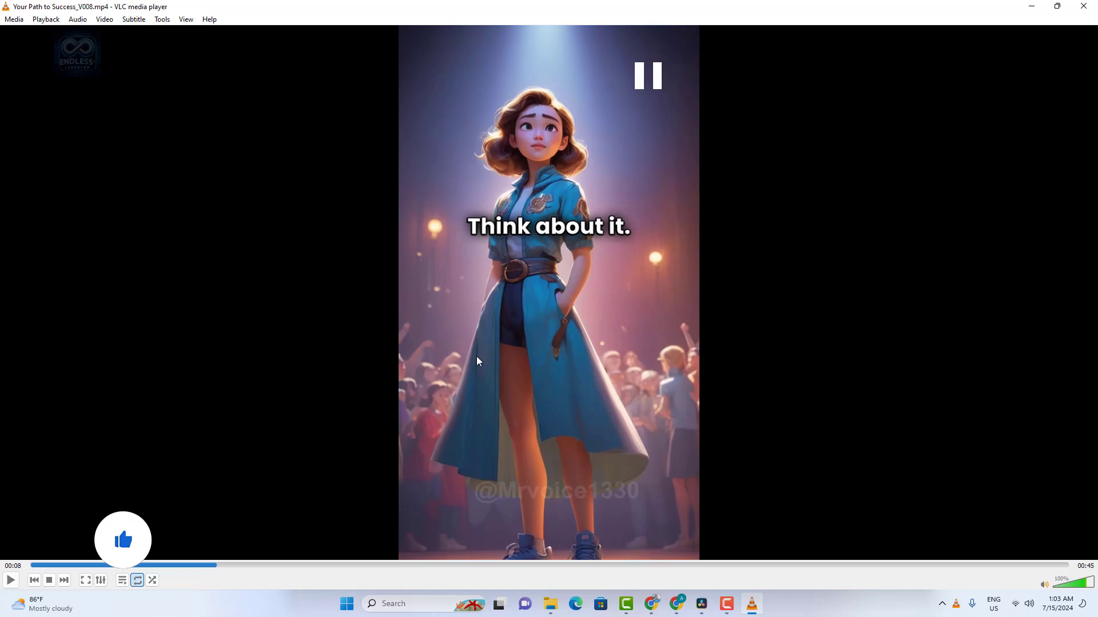